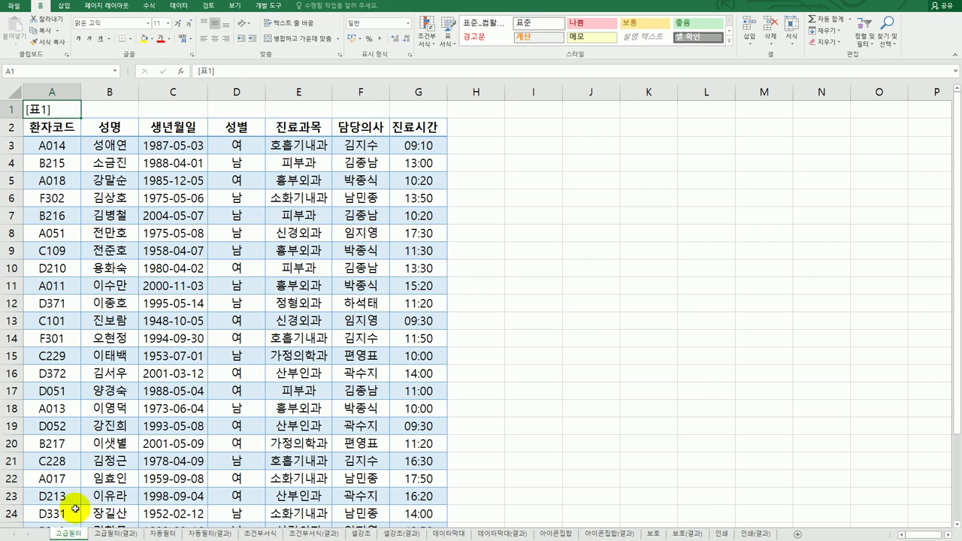
Examine the patient table from A2, its 생년월일 and 진료시간 headers, and the empty criteria cells I2:I3
left_click_drag(60, 132, 412, 523)
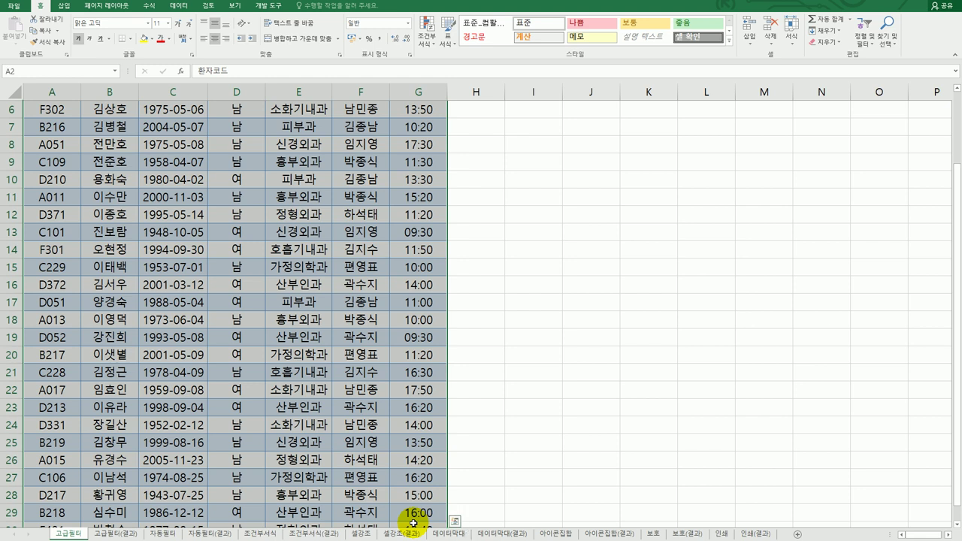
scroll(403, 483, "up", 2)
left_click(166, 130)
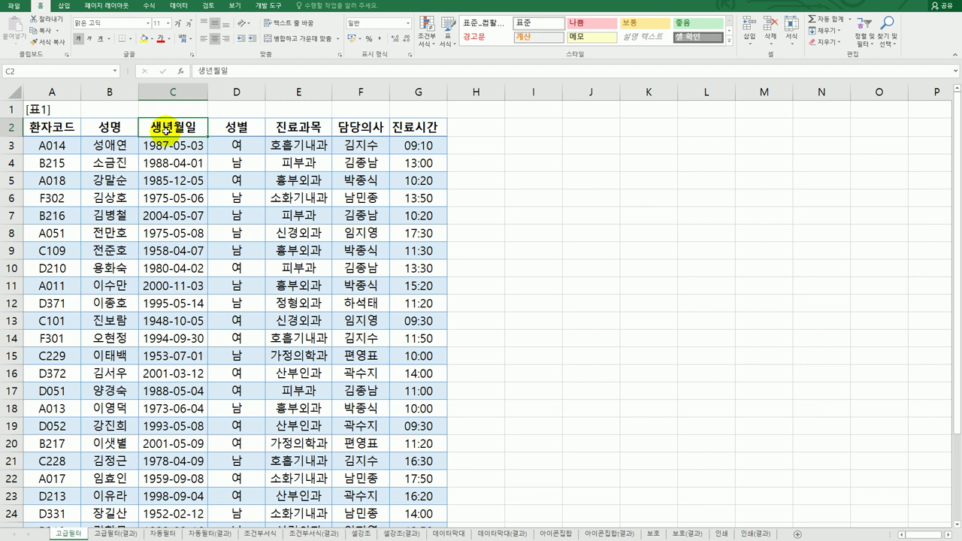
left_click(414, 129)
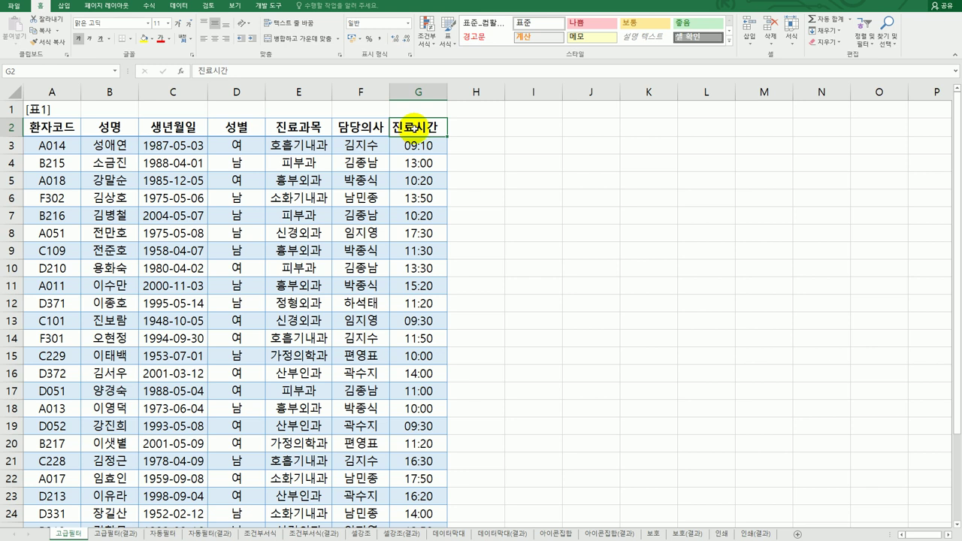
left_click(523, 130)
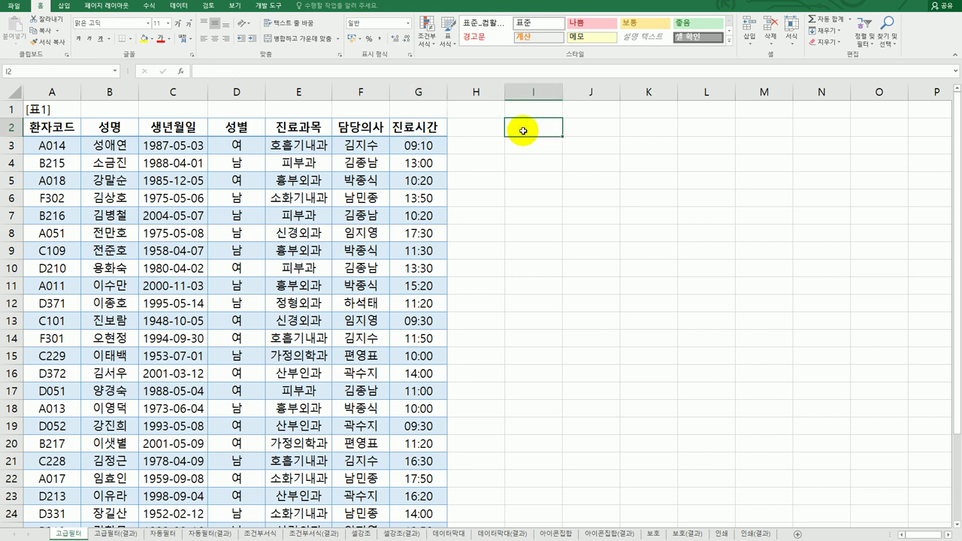
left_click_drag(523, 131, 524, 143)
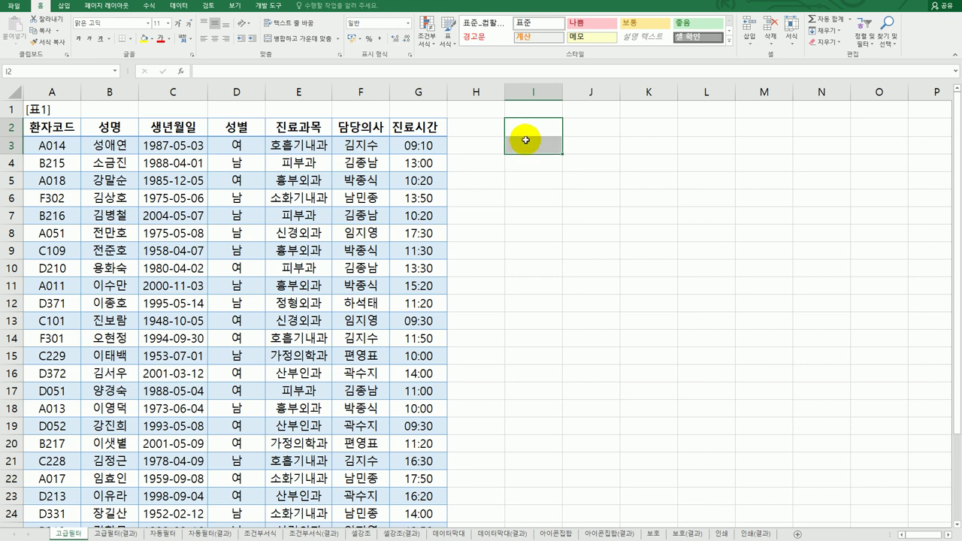
left_click(525, 139)
left_click(525, 130)
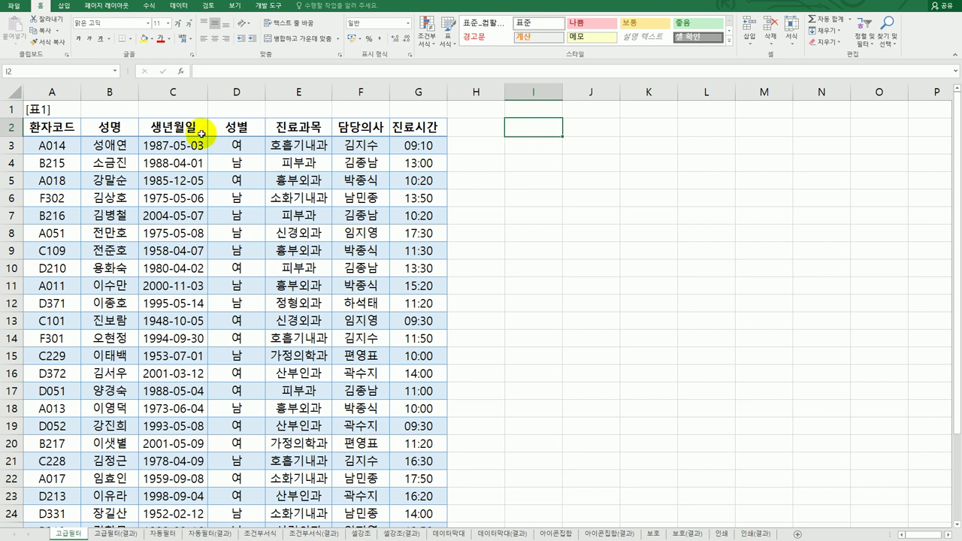
left_click_drag(60, 130, 399, 126)
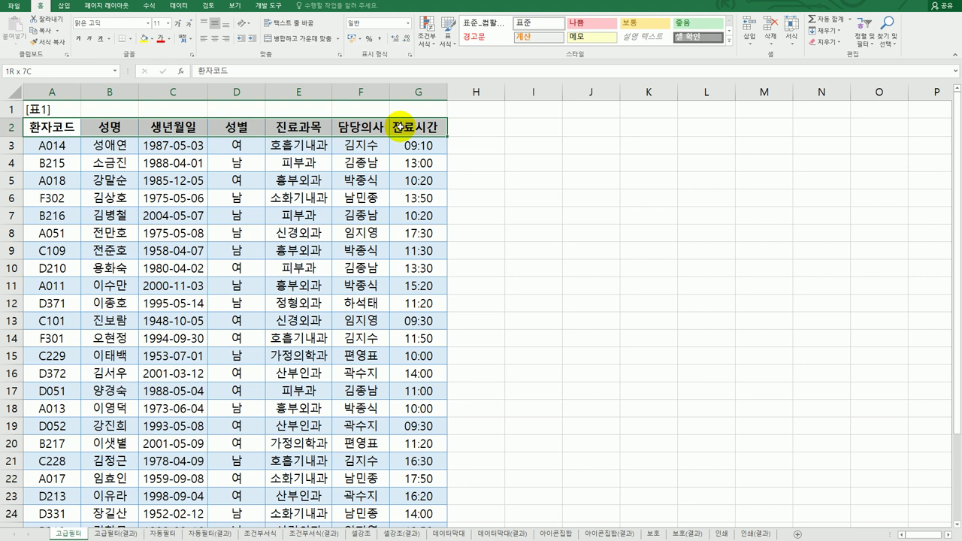
Enter the criteria heading 조건 in cell I2
left_click(526, 129)
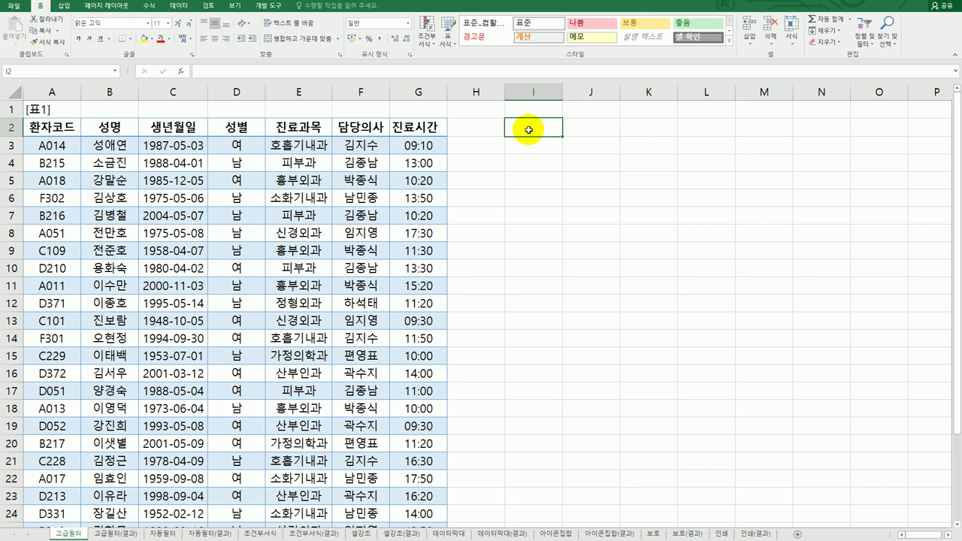
type("W")
key("BackSpace")
type("조건")
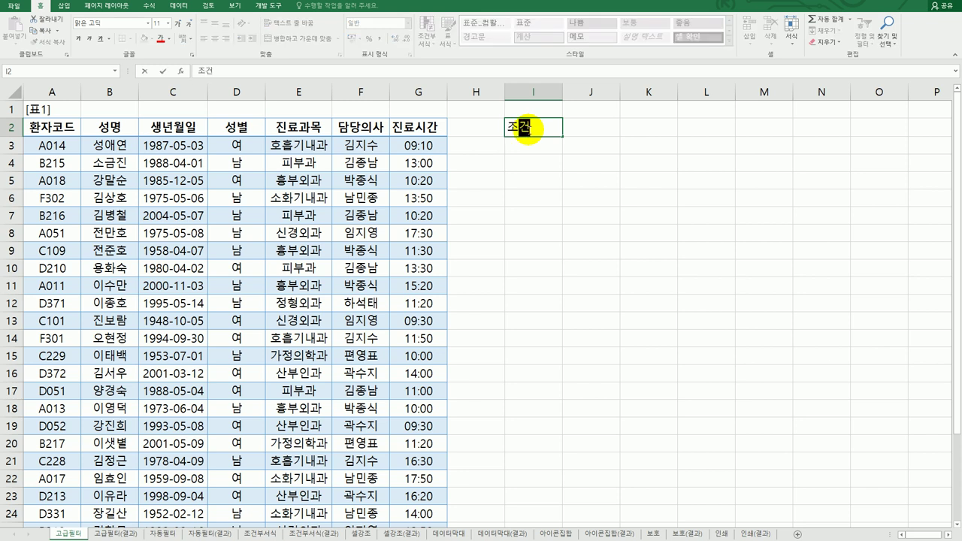
key("Return")
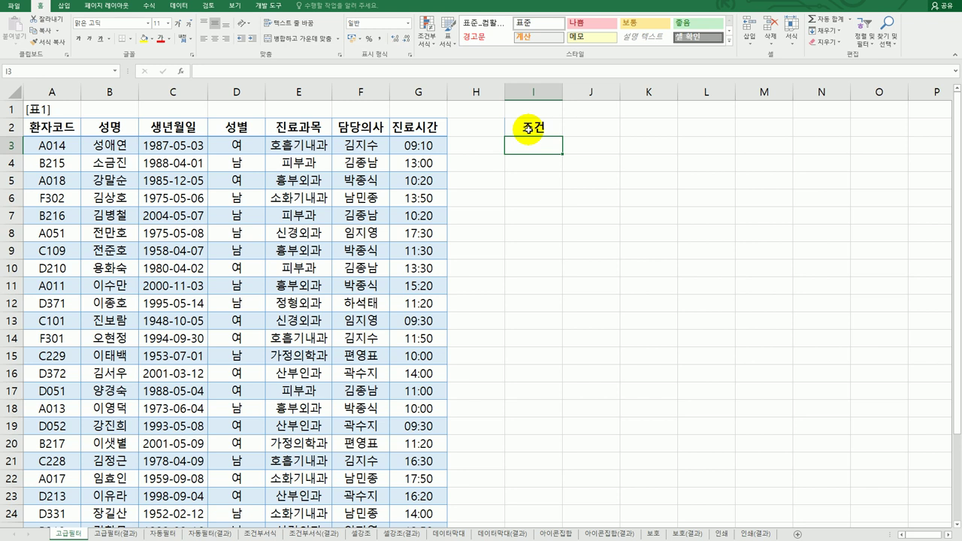
Enter the criteria formula =AND(YEAR(C3)>=1987,G3>=0.5) in cell I3
type("=")
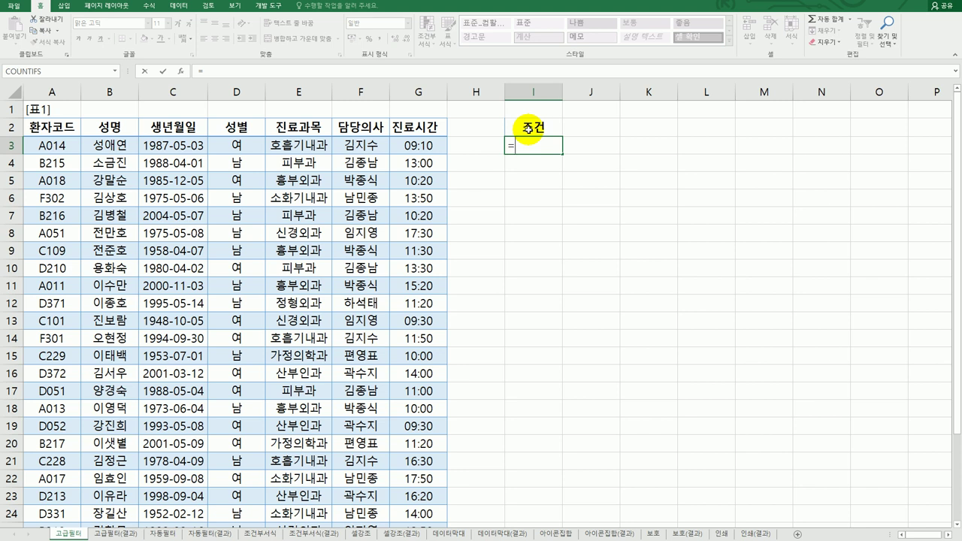
type("AND(")
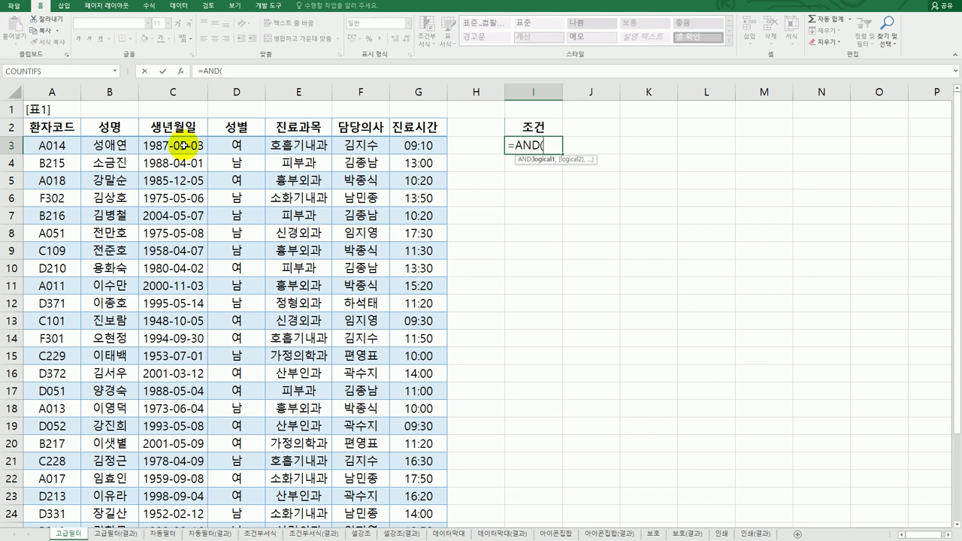
type("YEAR(")
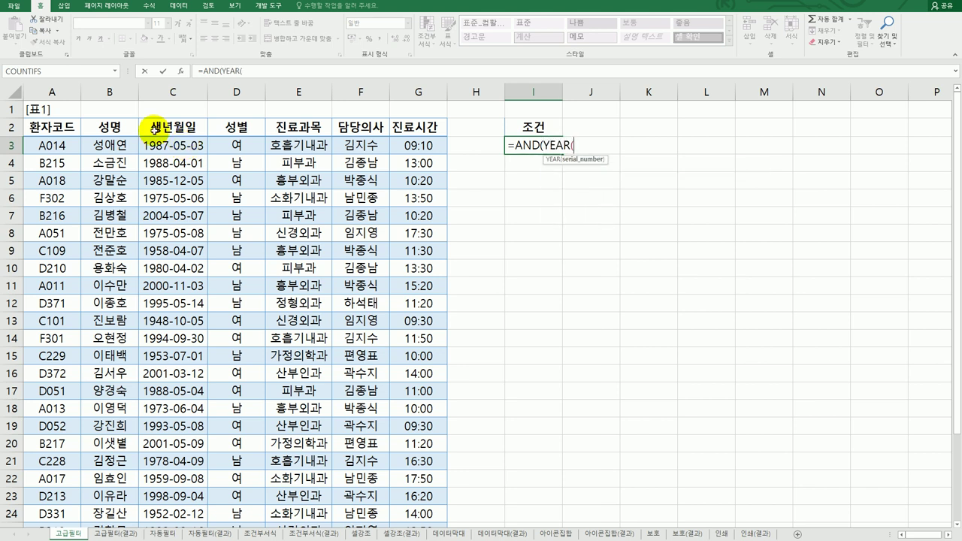
left_click(154, 142)
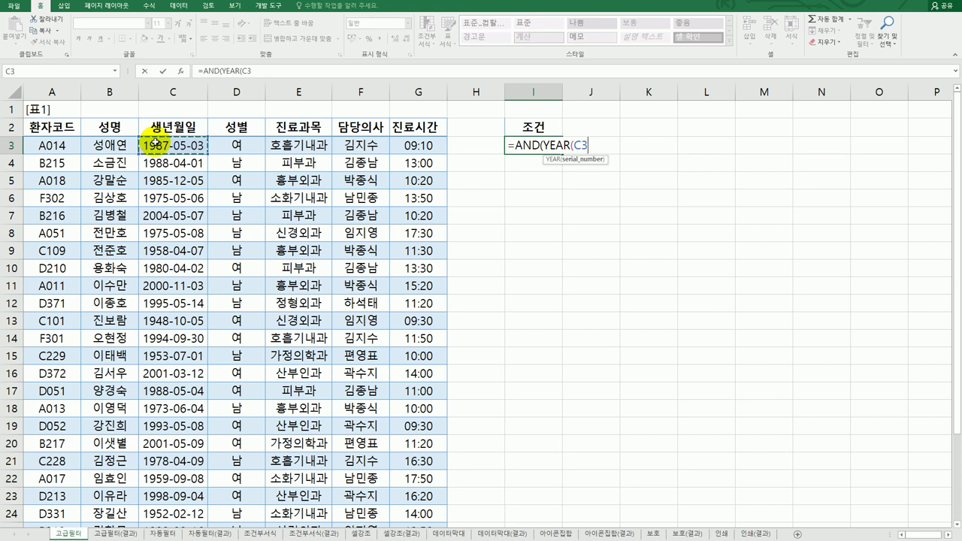
type(")")
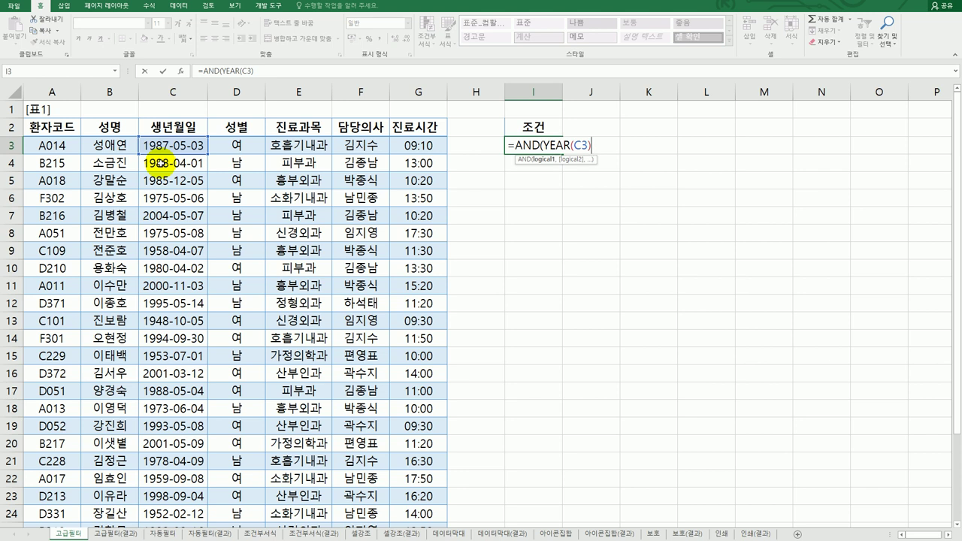
type(">")
type("=1987,")
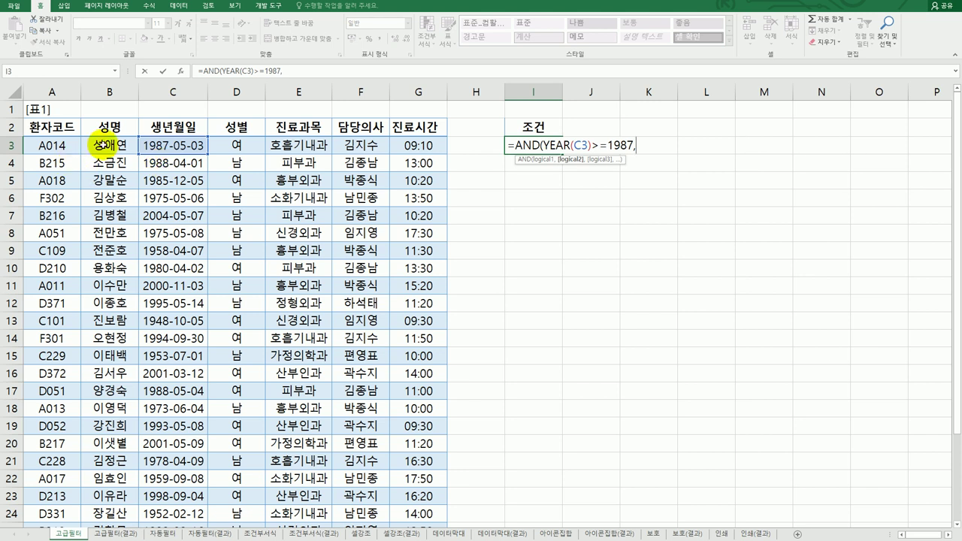
left_click(404, 145)
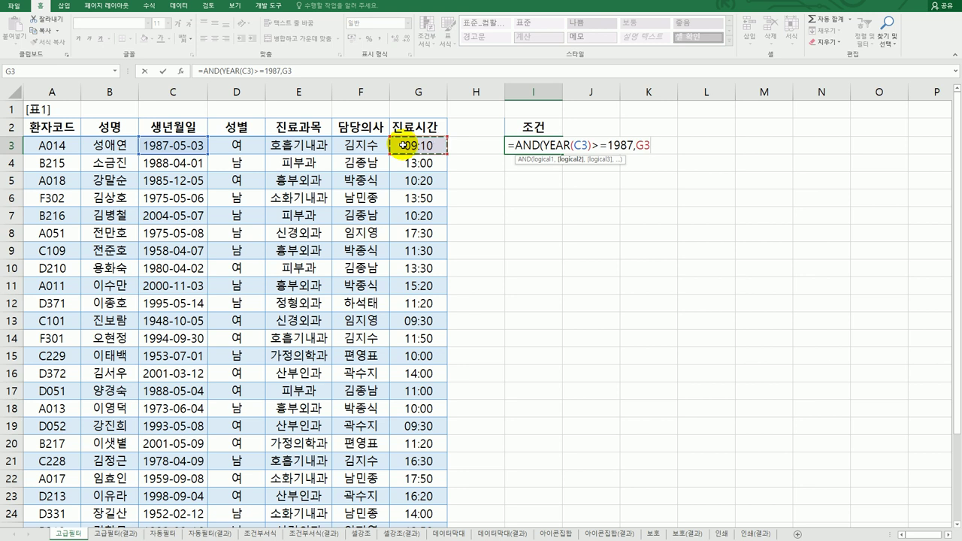
type(">=0.5")
type(")")
key("Return")
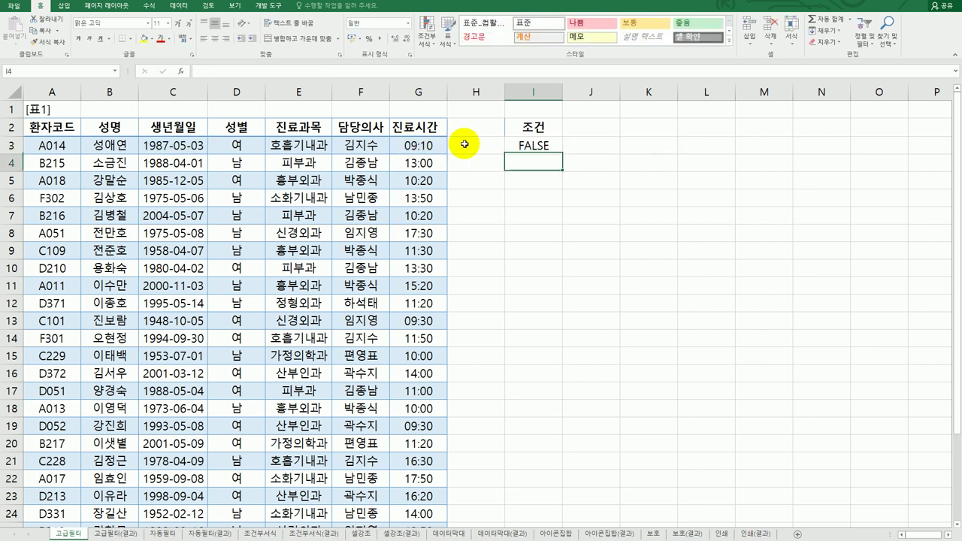
Check the formula in I3 against the first record's 생년월일 and 진료시간 cells, C3 and G3
left_click(524, 141)
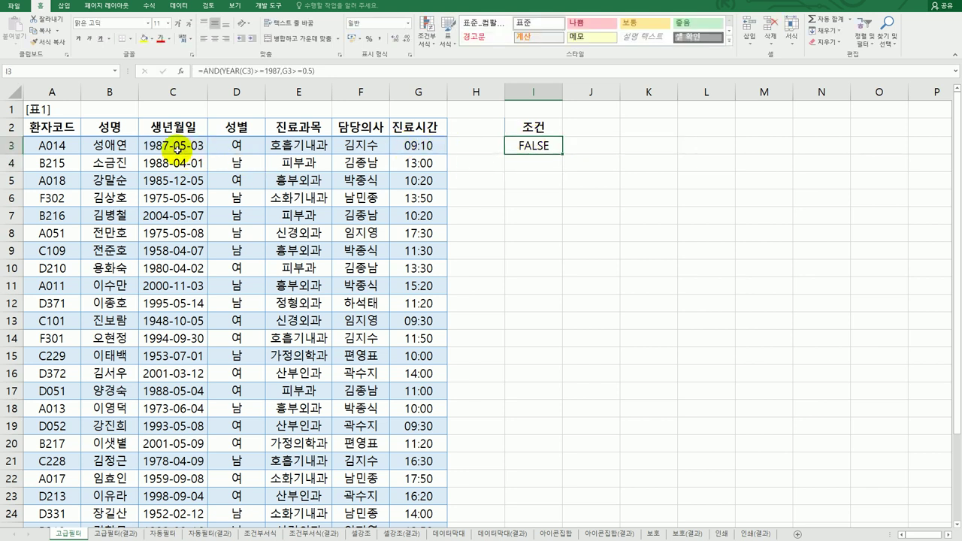
left_click(415, 145)
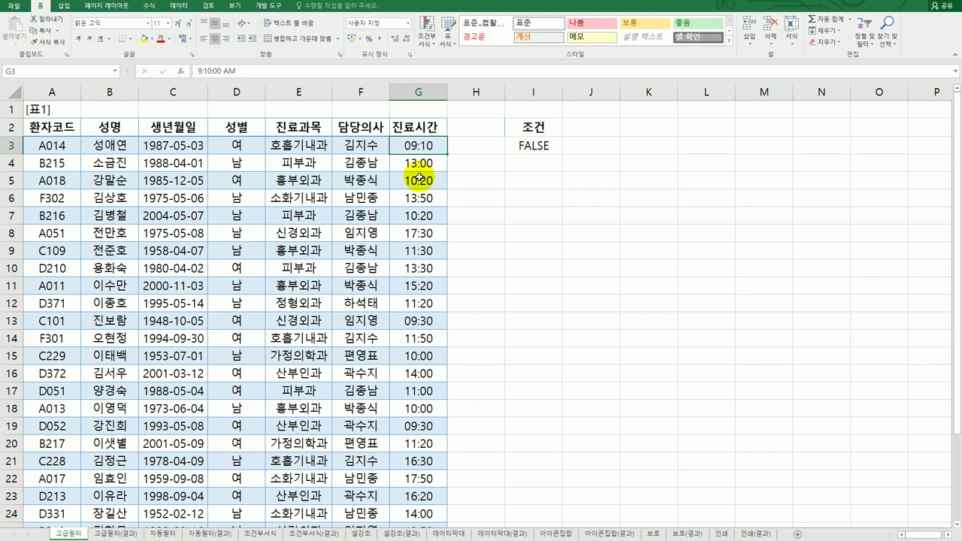
left_click(165, 146)
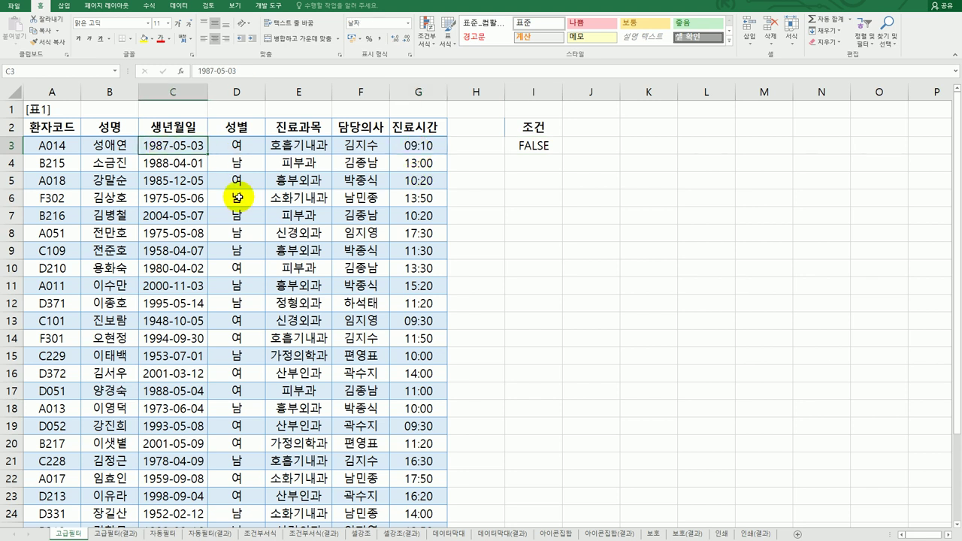
left_click(431, 146)
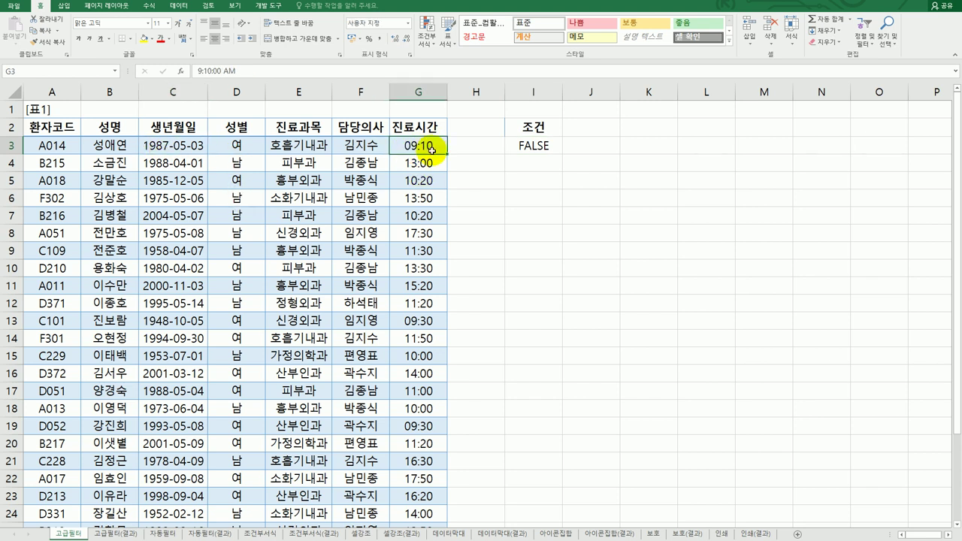
left_click(525, 147)
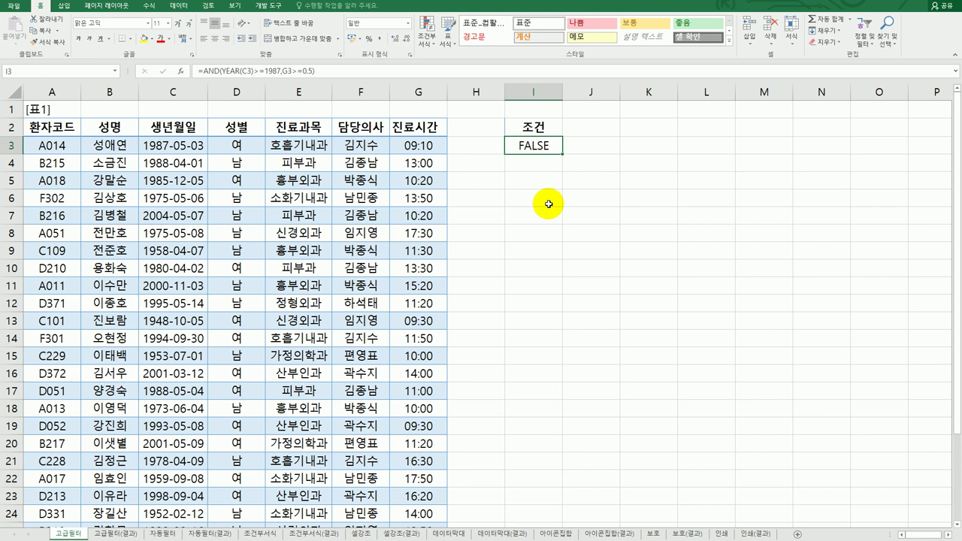
Copy the 성명, 생년월일, 진료과목 and 진료시간 headers from row 2 to the output area starting at I5
left_click(121, 129)
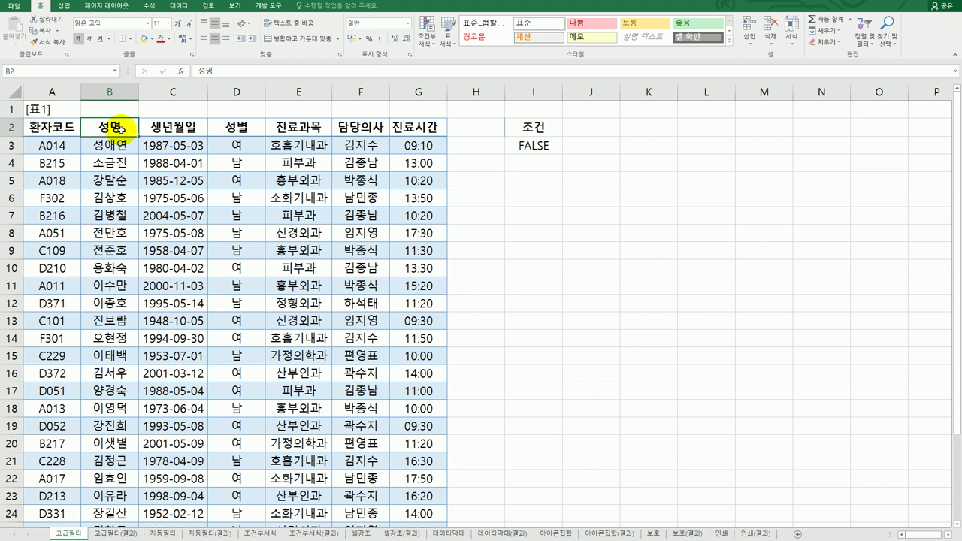
left_click(171, 131, "ctrl")
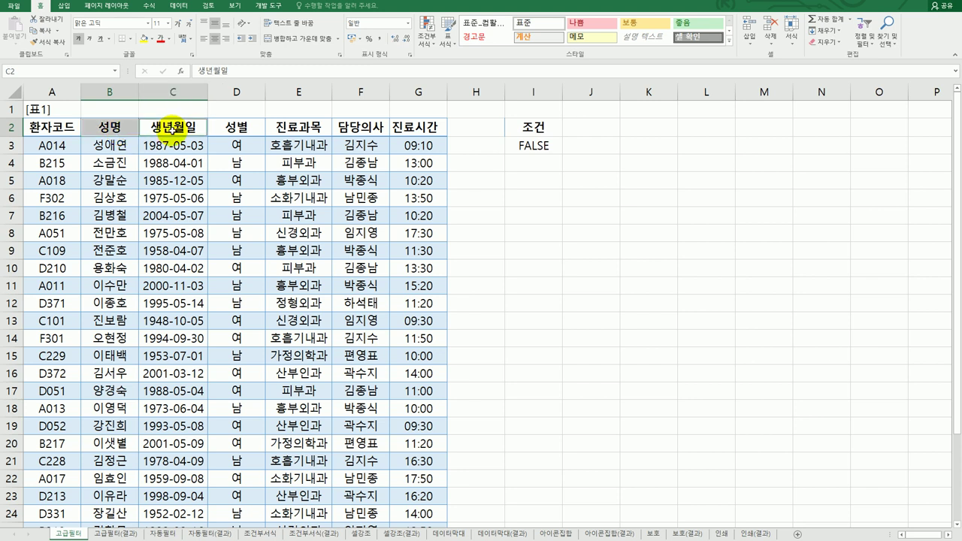
left_click(321, 130, "ctrl")
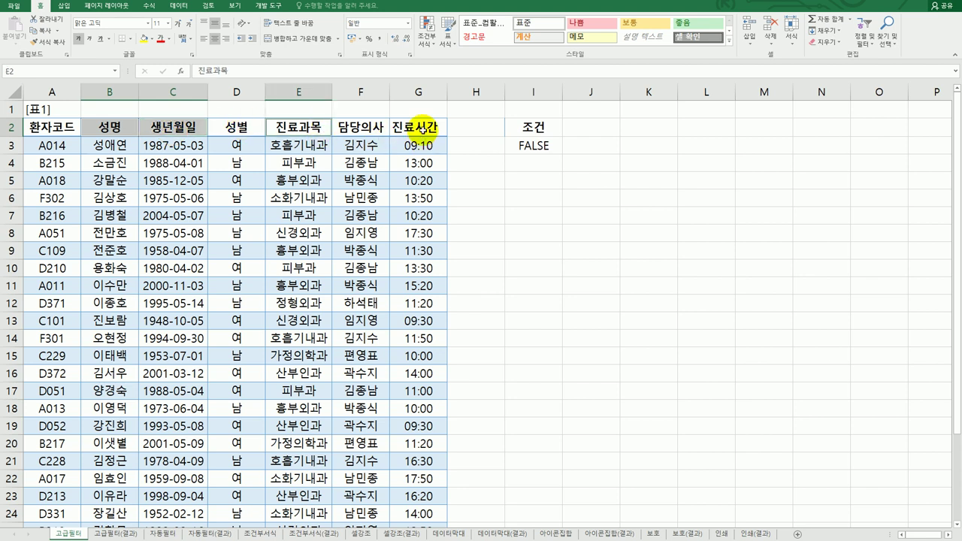
left_click(421, 126, "ctrl")
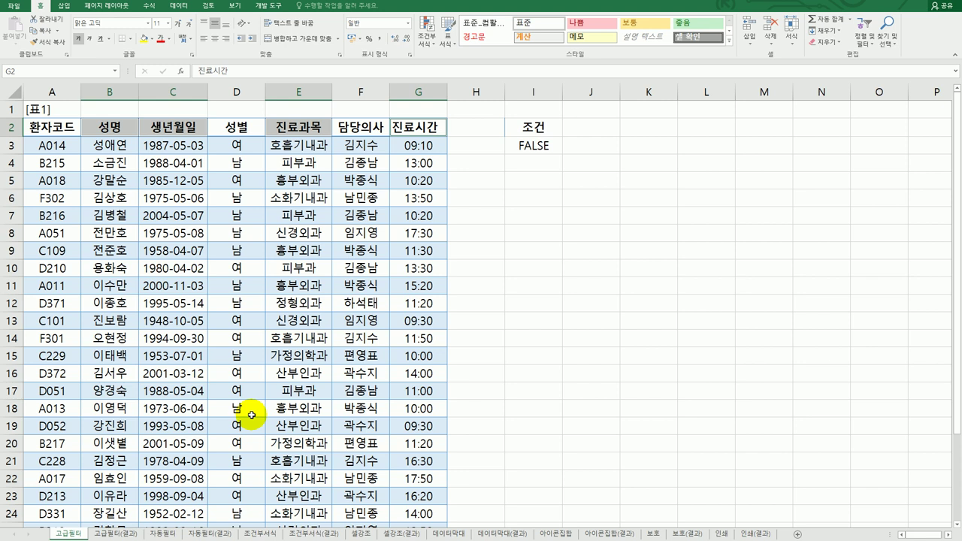
key("ctrl+c")
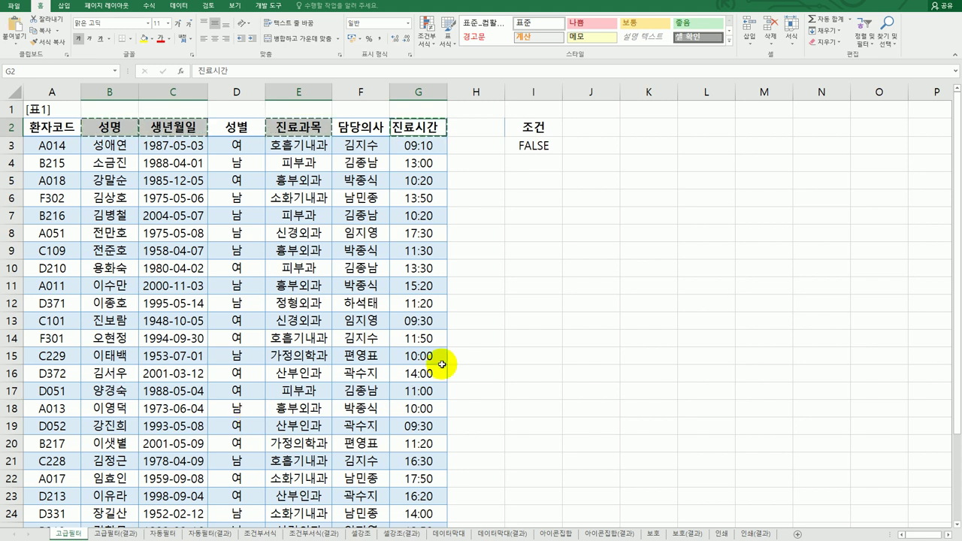
left_click(525, 205)
left_click(530, 185)
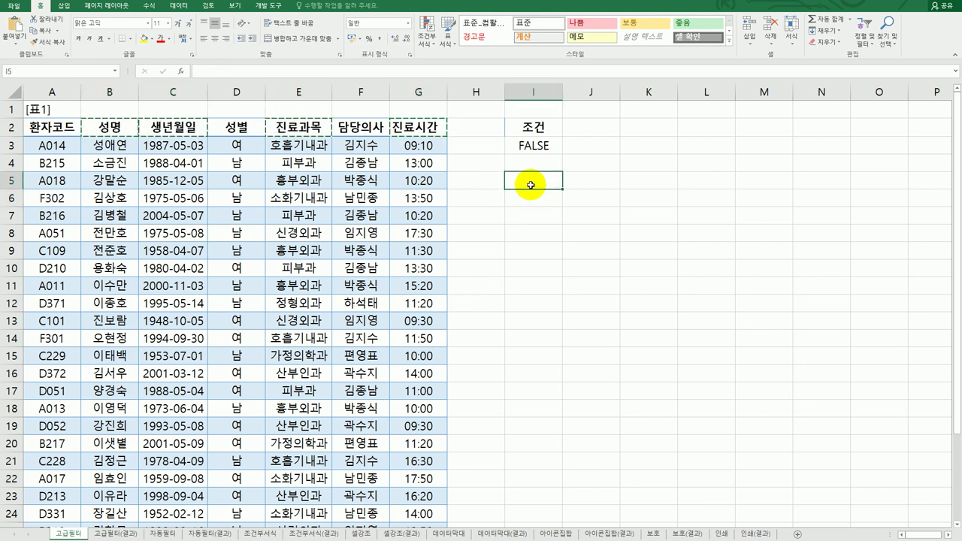
key("ctrl+v")
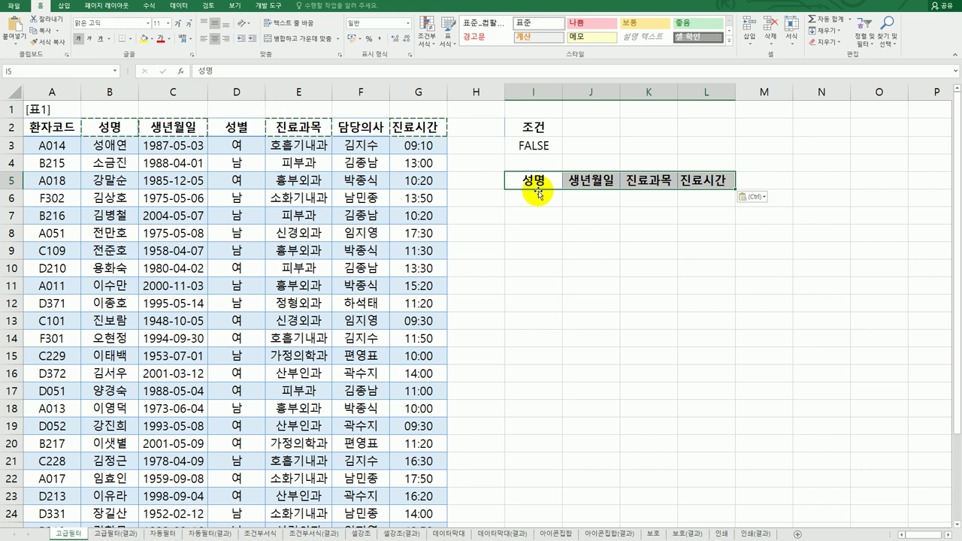
left_click(536, 184)
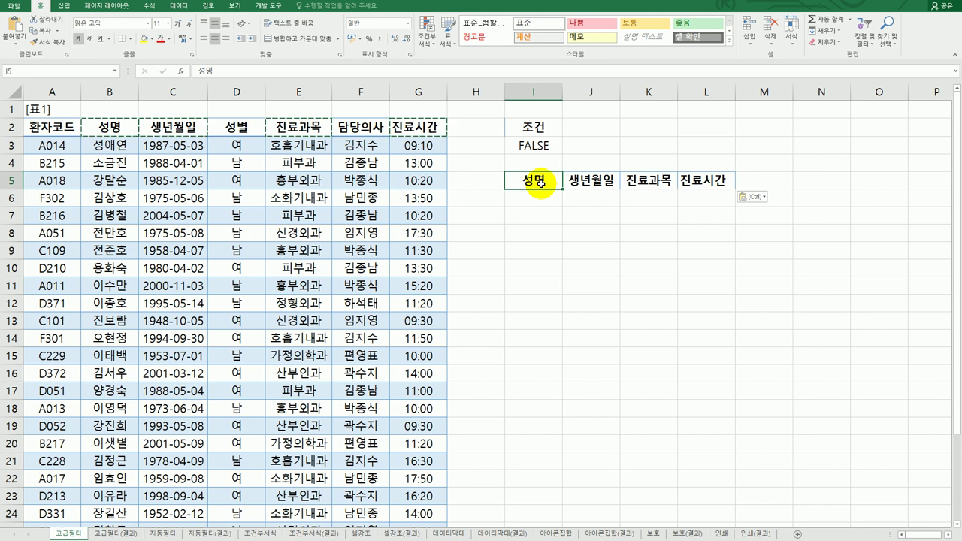
Start an advanced filter on the patient table with list range A2:G30 and criteria range I2:I3
left_click(300, 214)
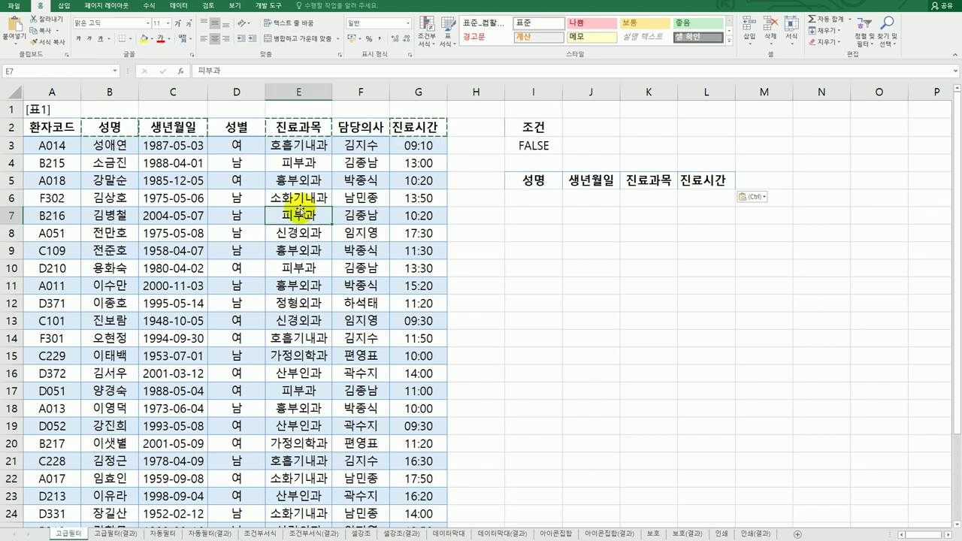
left_click(182, 6)
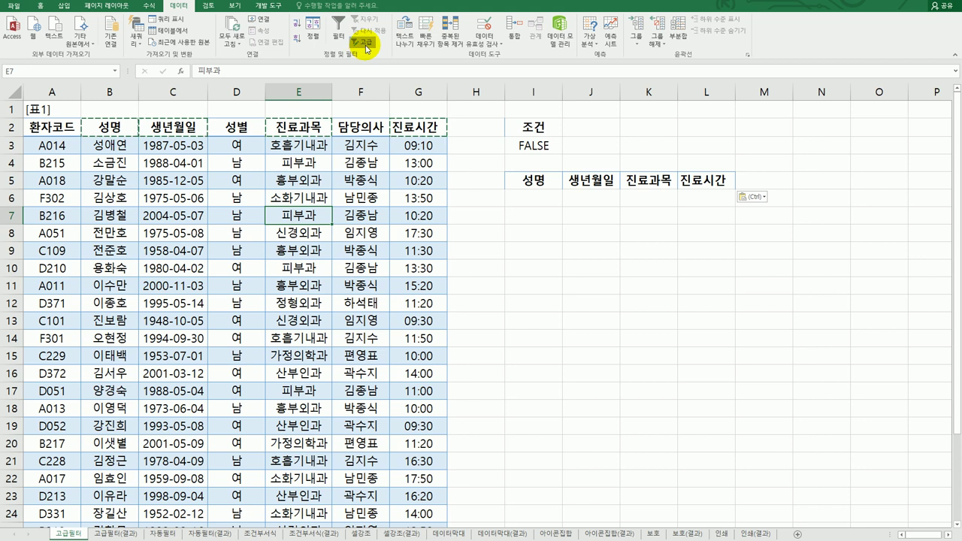
left_click(366, 44)
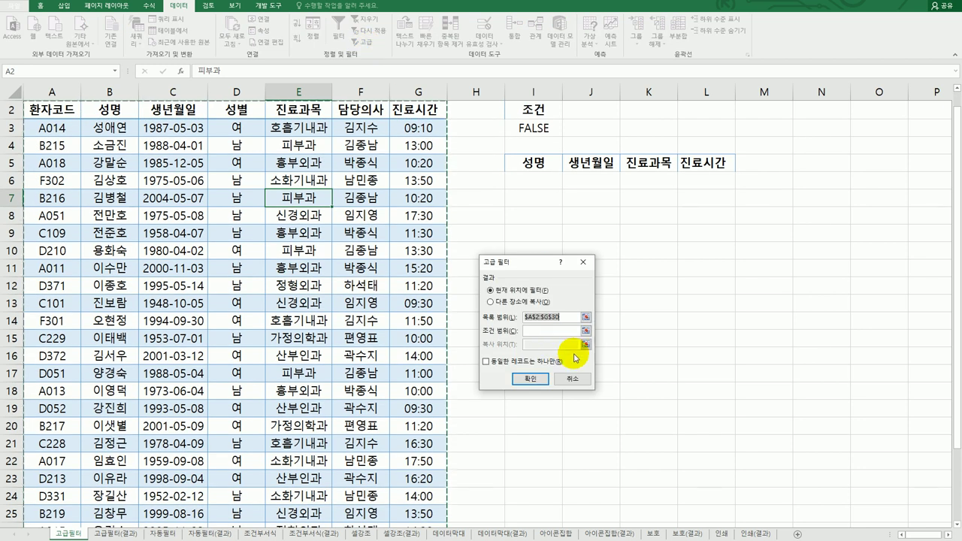
scroll(632, 372, "up", 1)
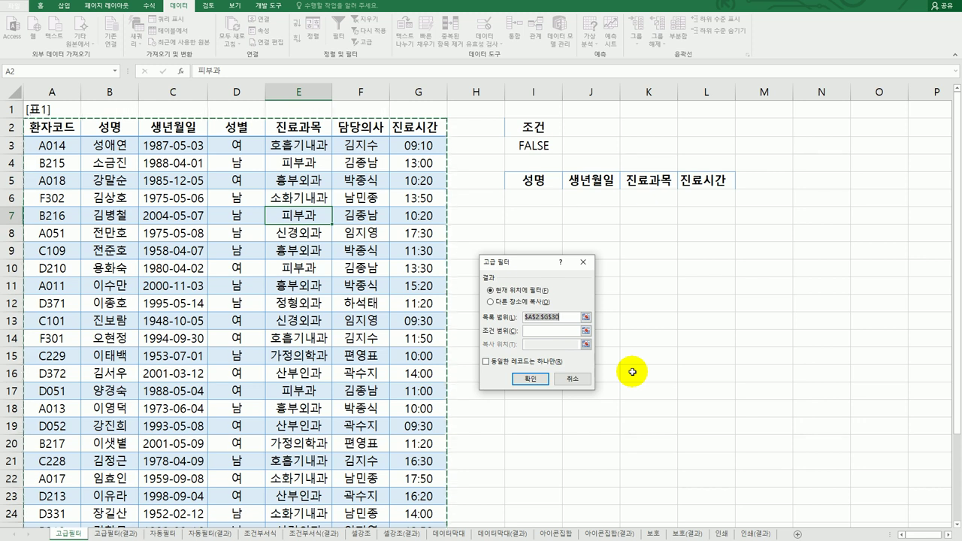
scroll(430, 356, "down", 6)
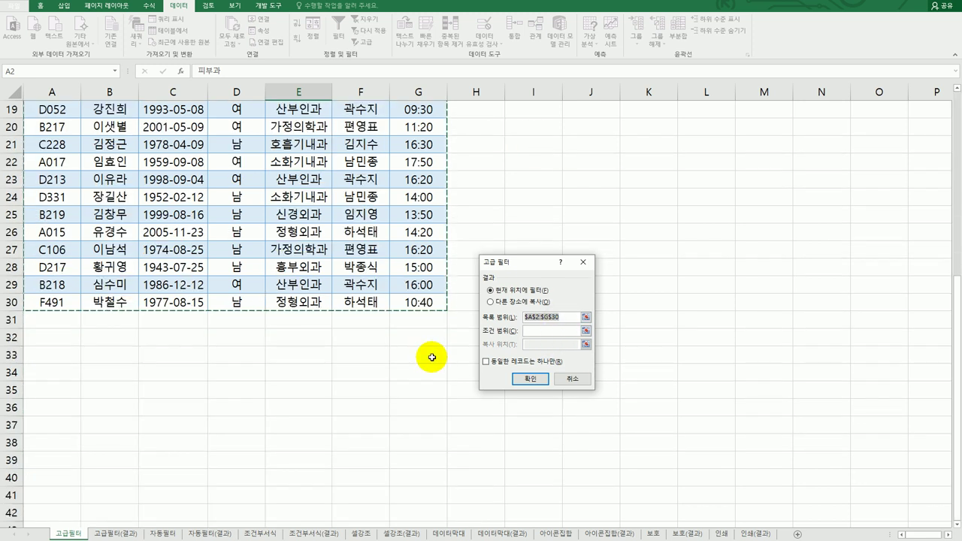
scroll(429, 292, "up", 6)
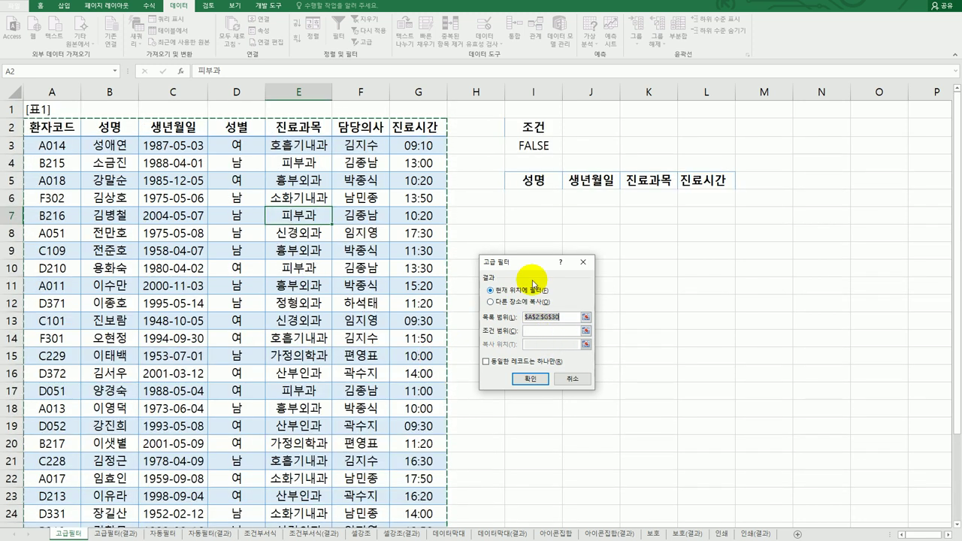
left_click_drag(536, 263, 569, 252)
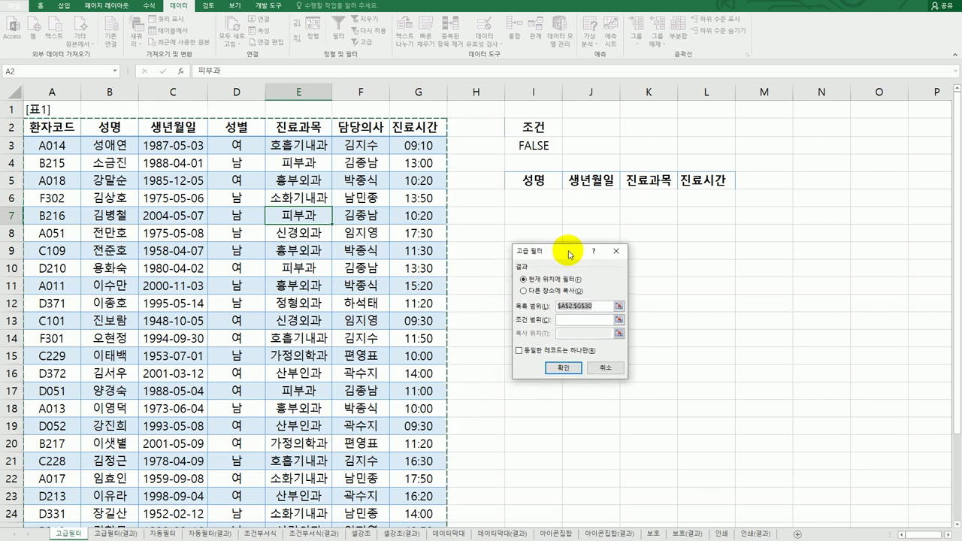
left_click(577, 322)
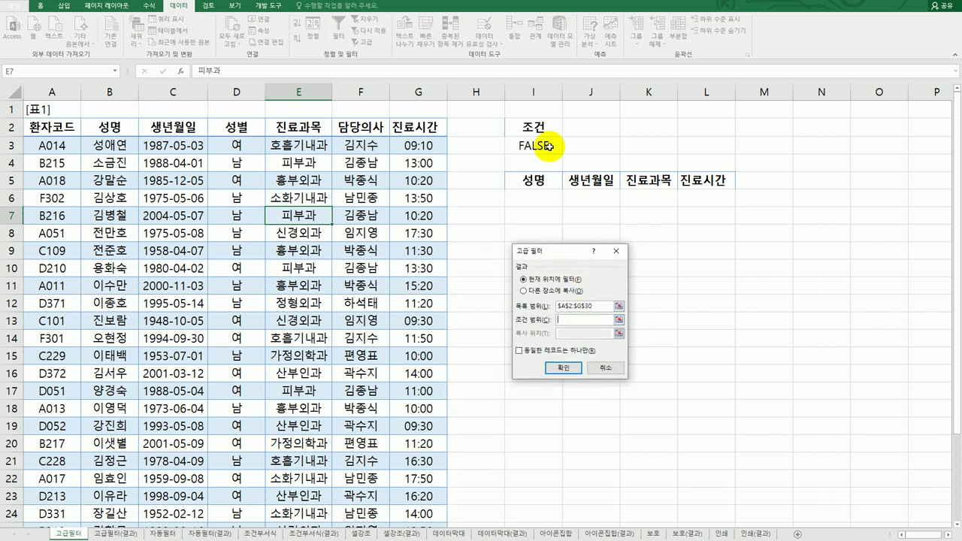
left_click_drag(534, 128, 538, 142)
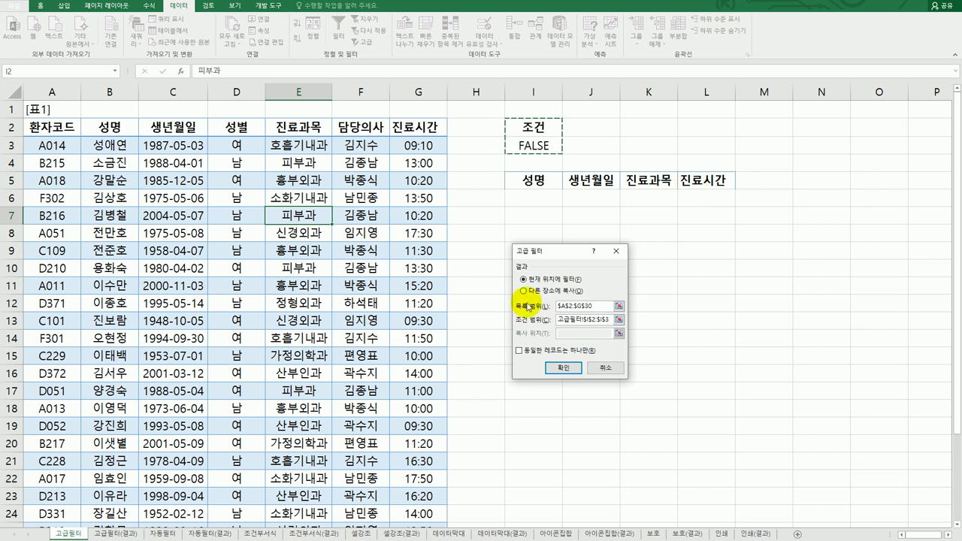
Extract the matching records to another location under the headers in I5:L5, and autofit the 생년월일 column J
left_click(524, 291)
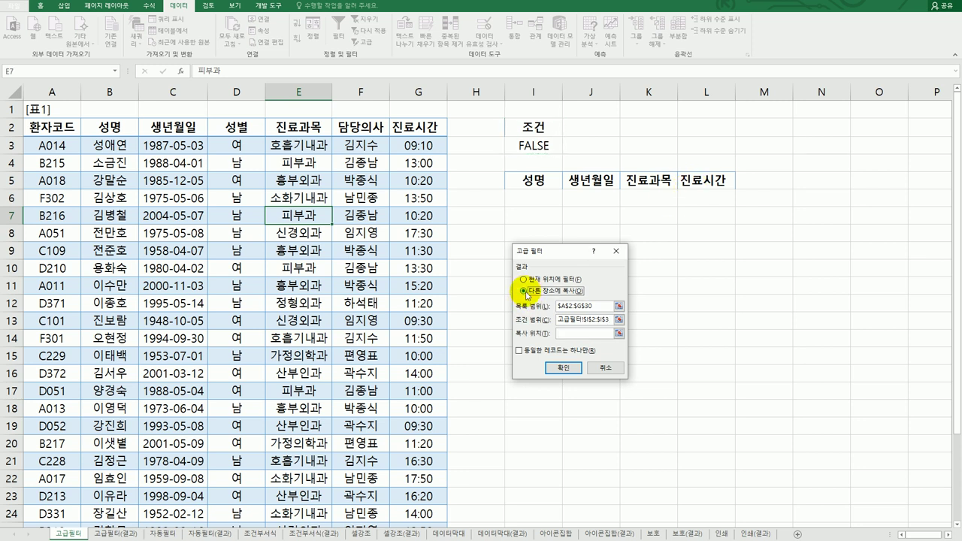
left_click(570, 333)
left_click_drag(535, 180, 712, 180)
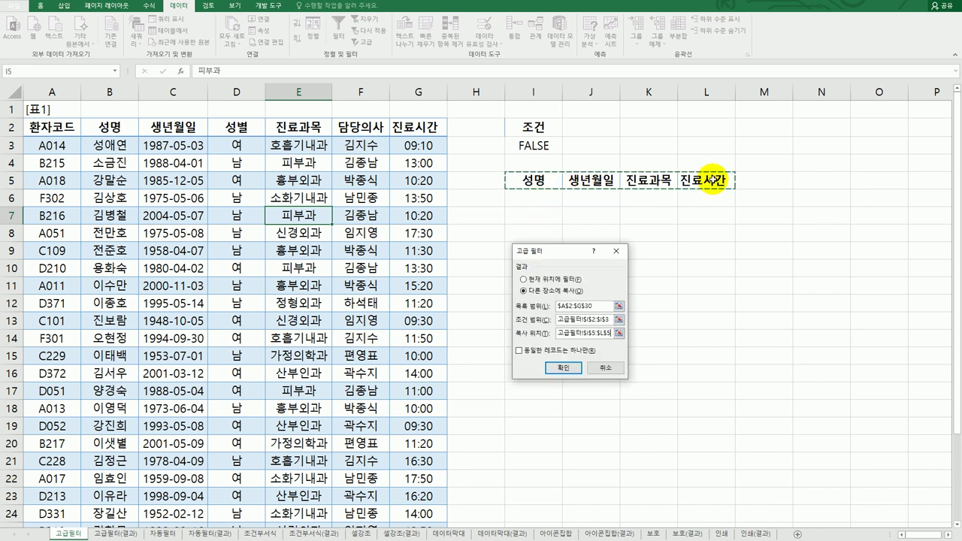
left_click(564, 367)
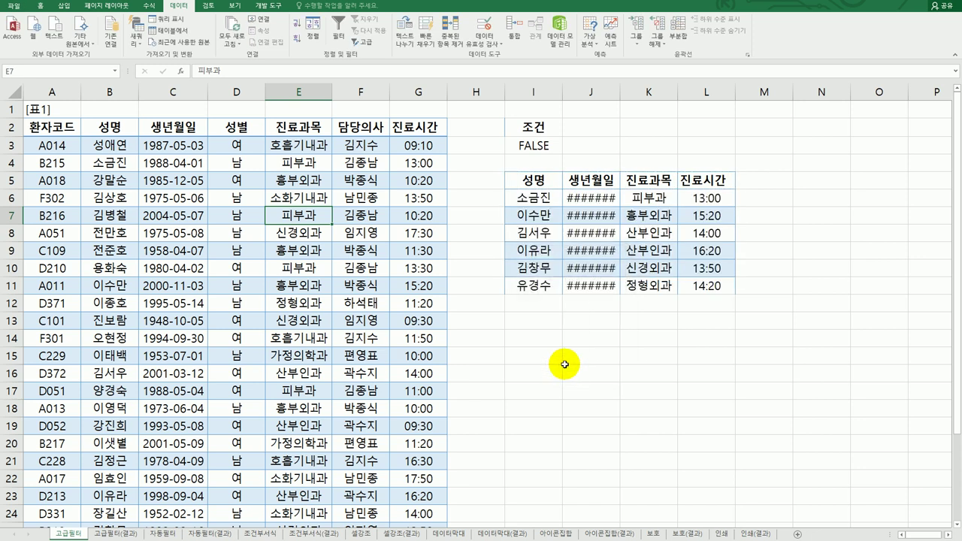
double_click(618, 94)
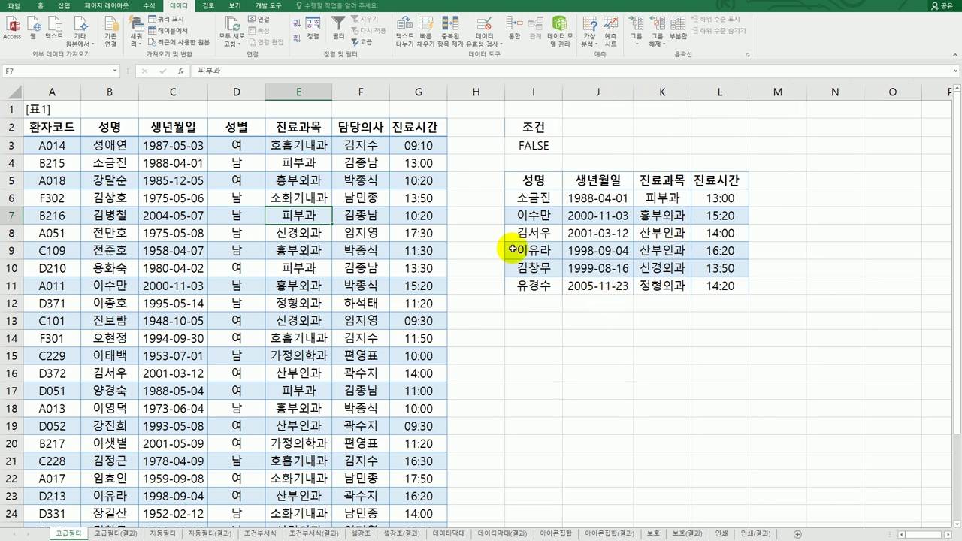
left_click(754, 329)
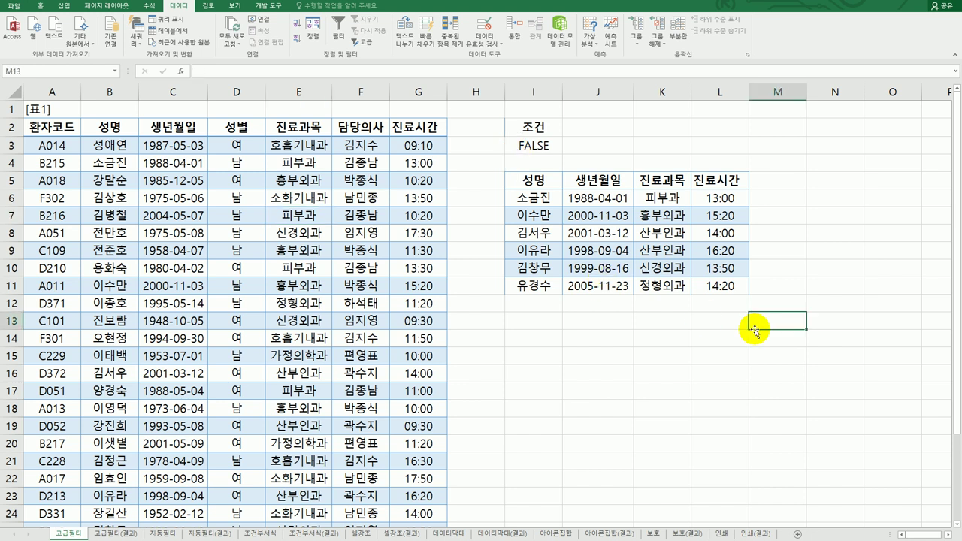
Compare the extracted records on the 고급필터 sheet with the answer on the 고급필터(결과) sheet
left_click(135, 534)
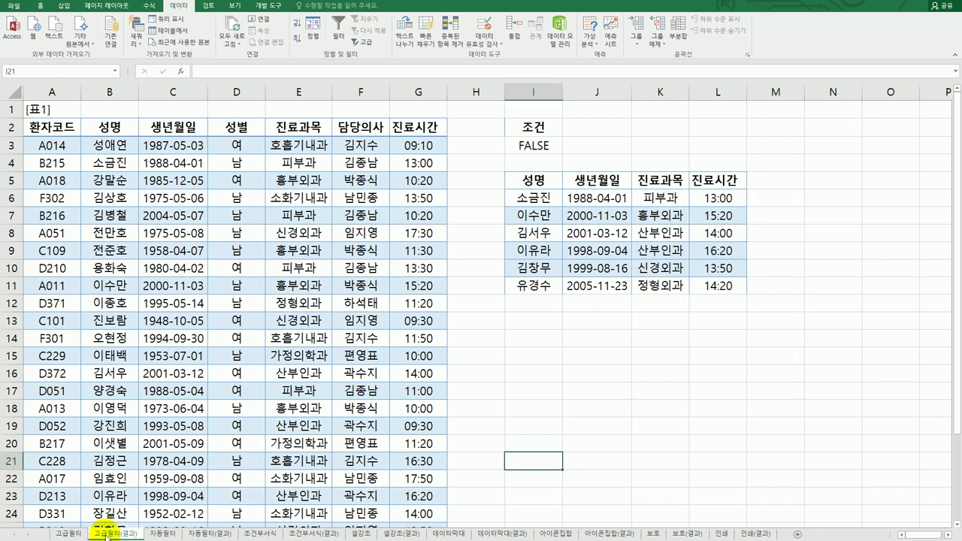
left_click(69, 534)
left_click(98, 534)
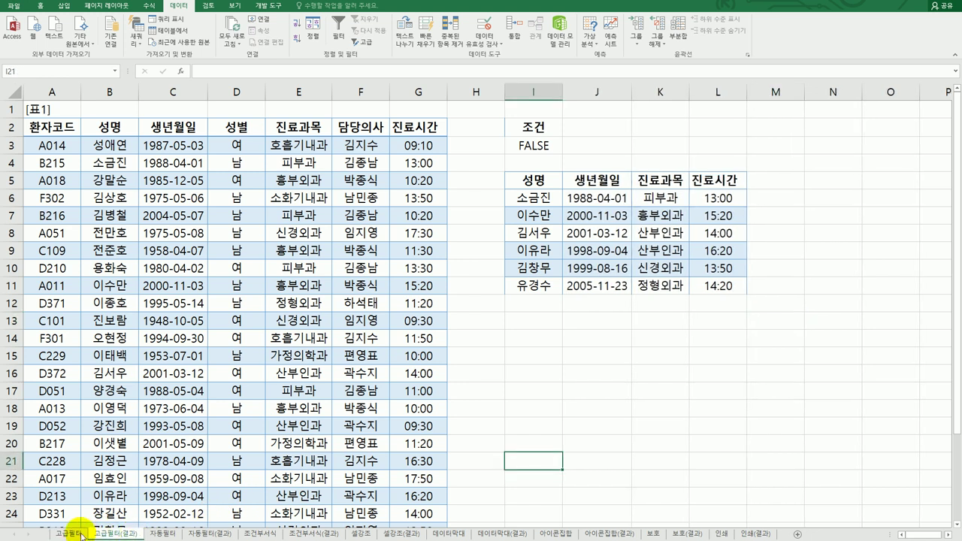
left_click(52, 533)
left_click(828, 361)
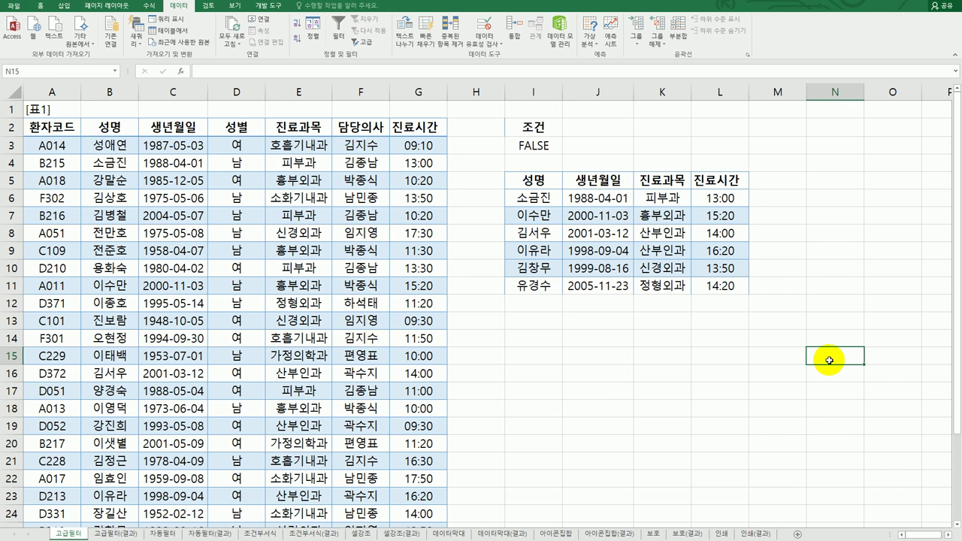
Turn on AutoFilter for the 대리점별 보트 판매현황 table on the 자동필터 sheet
left_click(163, 534)
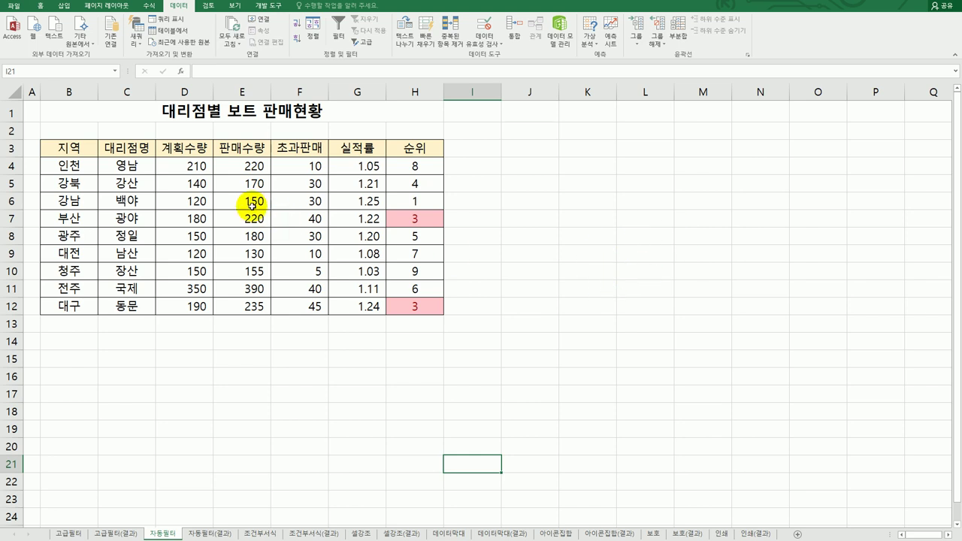
left_click(233, 181)
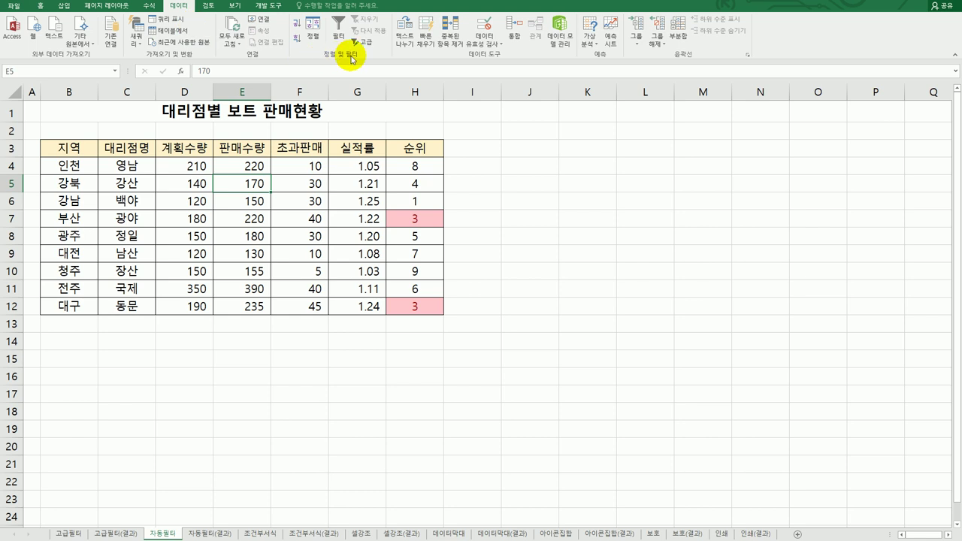
left_click(339, 32)
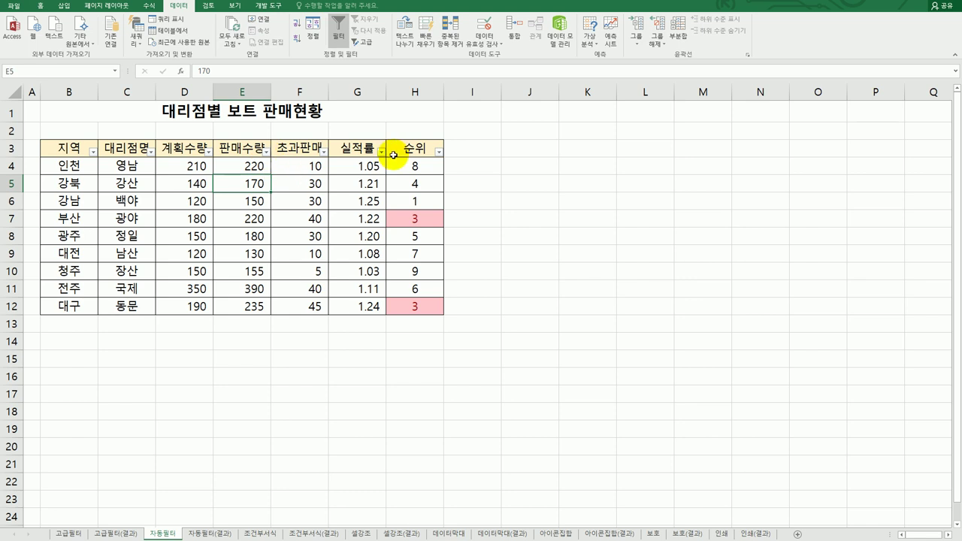
Filter the 판매수량 column for values greater than or equal to 200
left_click(254, 151)
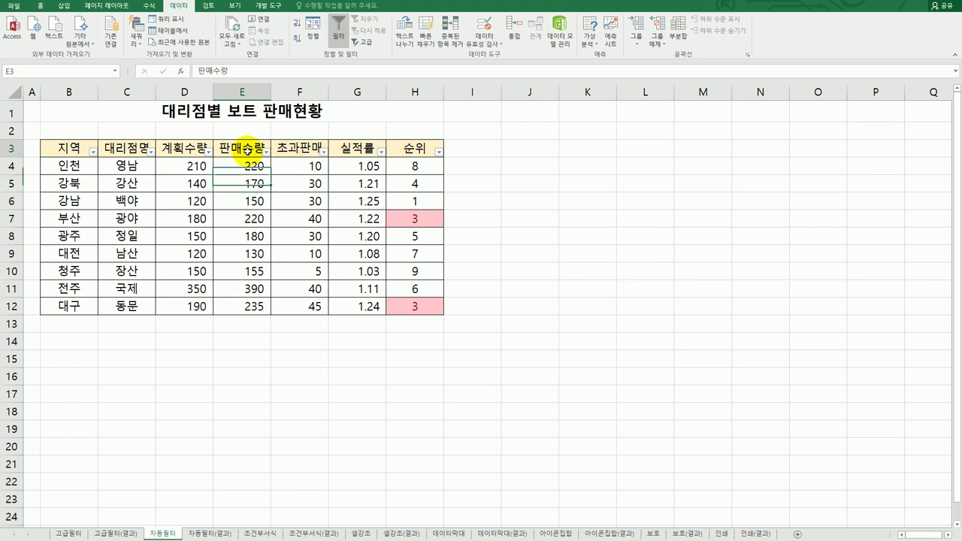
left_click(265, 153)
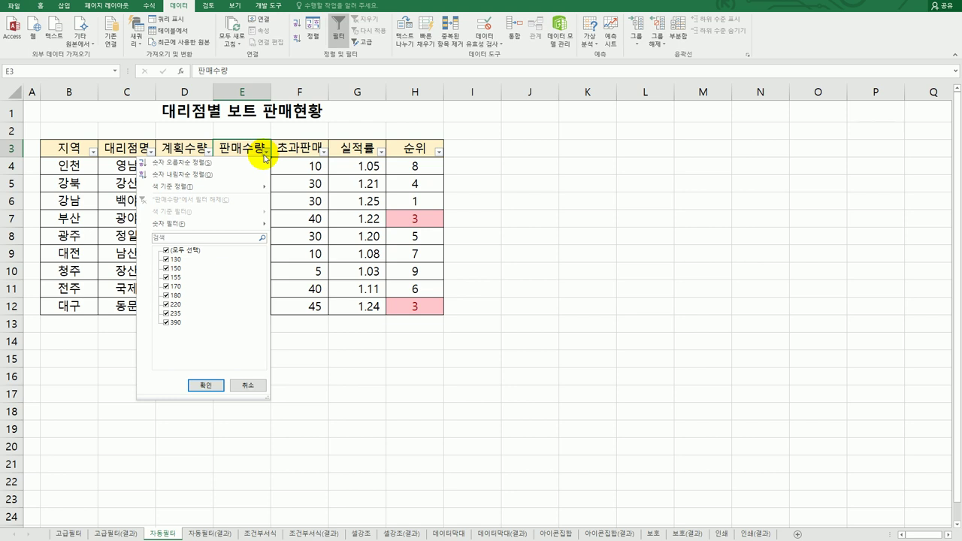
mouse_move(223, 224)
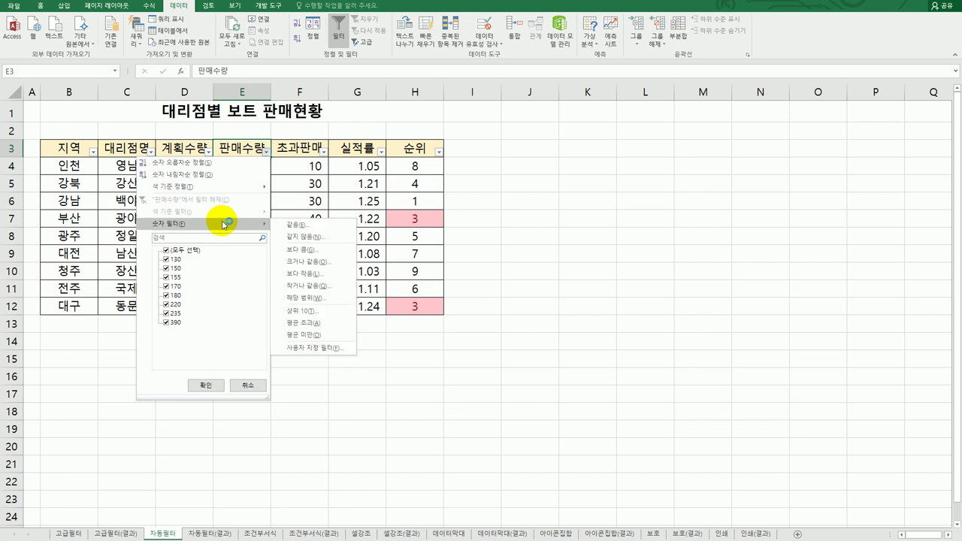
left_click(324, 264)
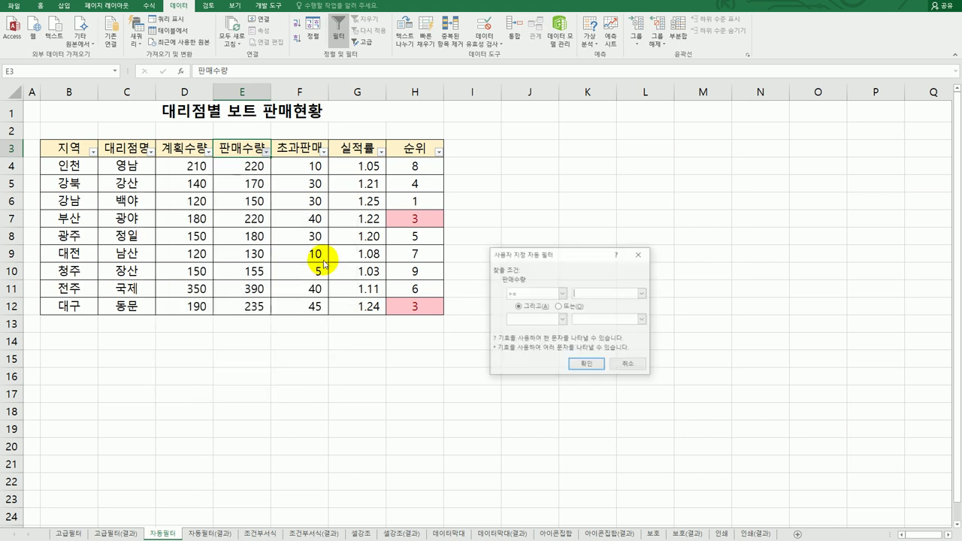
type("200")
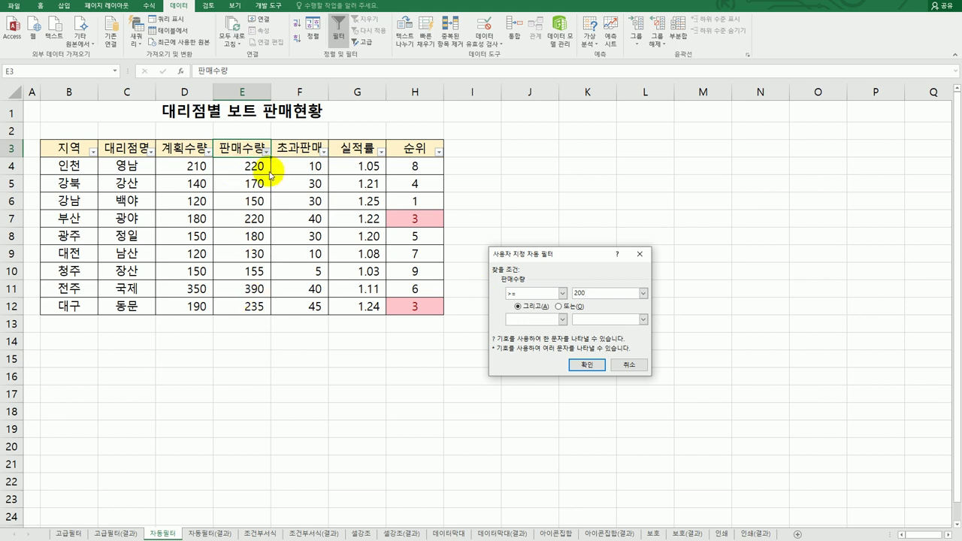
left_click(573, 365)
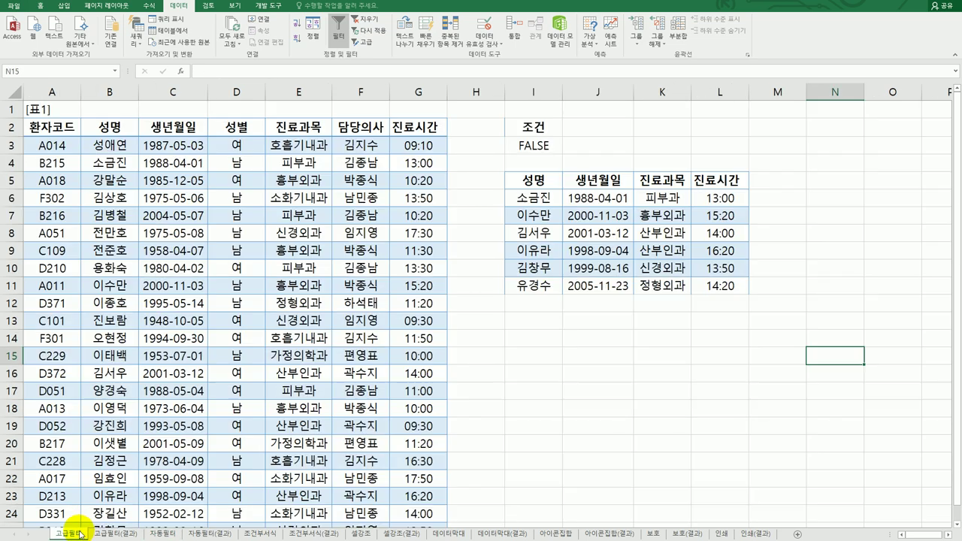
Compare the filtered 자동필터 table with the 고급필터 sheet's output, and clear the 판매수량 filter
left_click(73, 533)
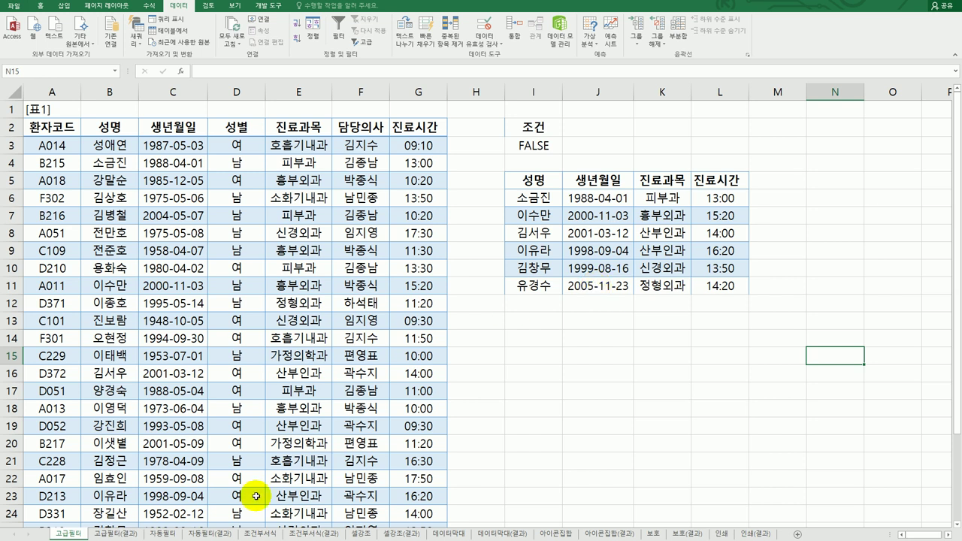
left_click(162, 533)
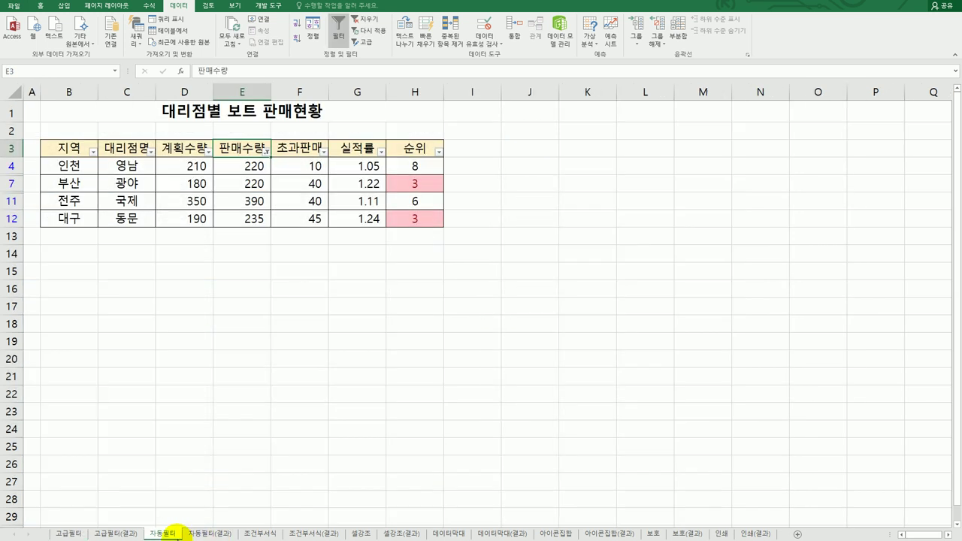
left_click(251, 168)
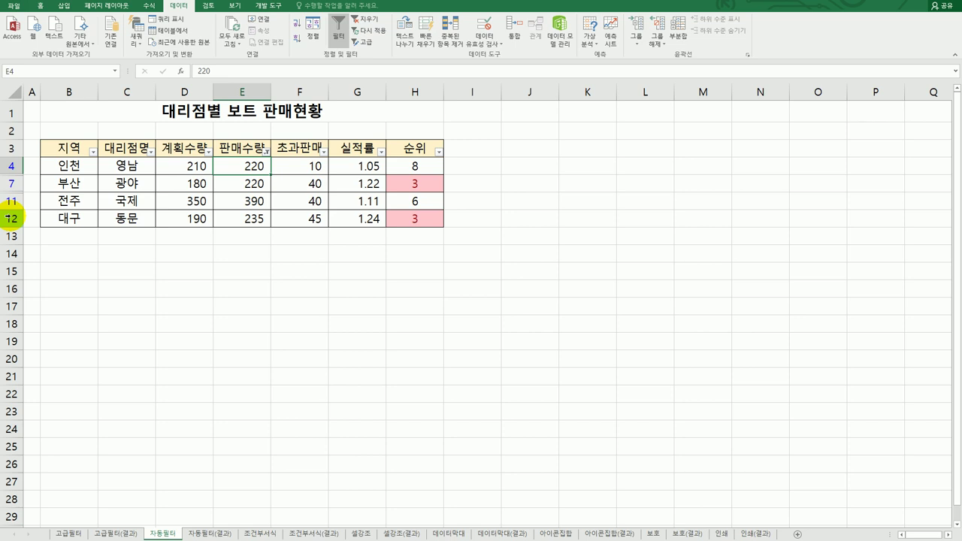
left_click(308, 183)
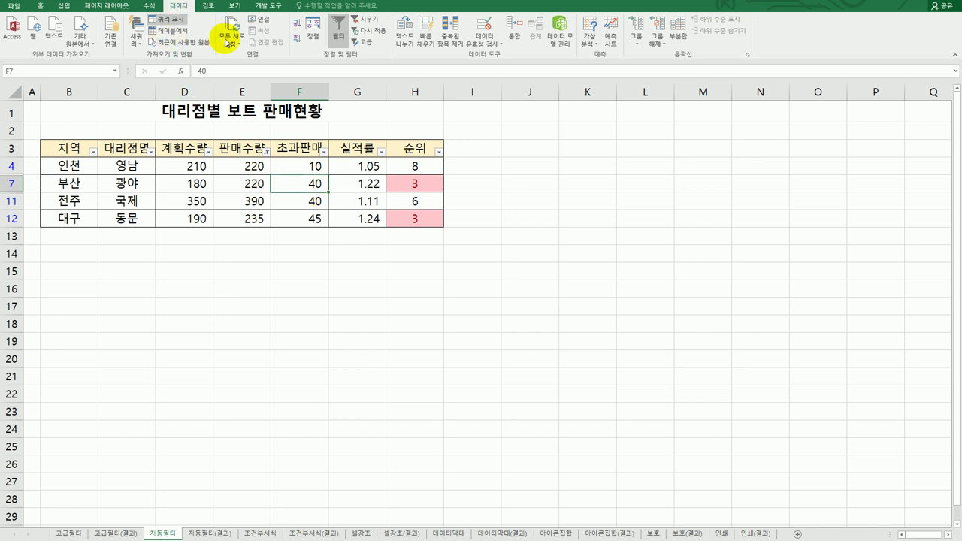
left_click(365, 22)
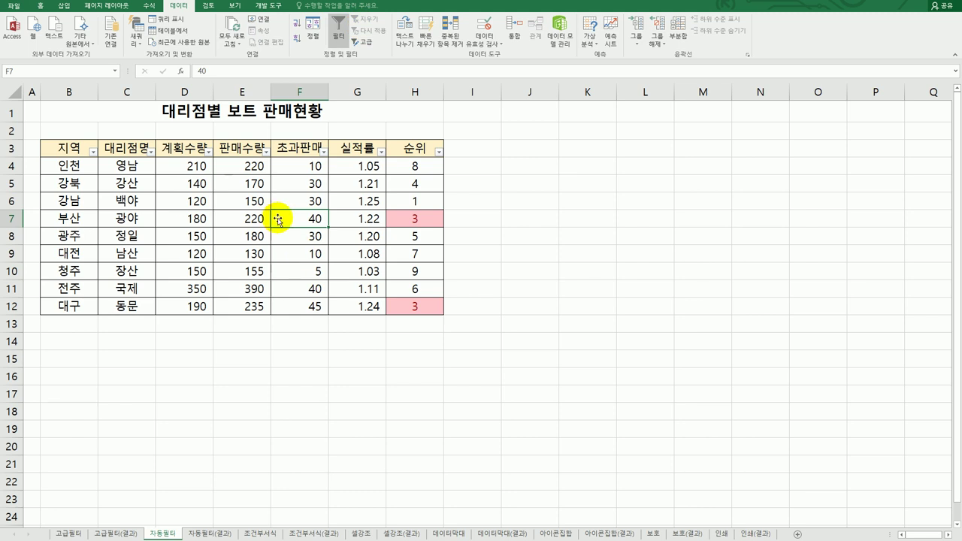